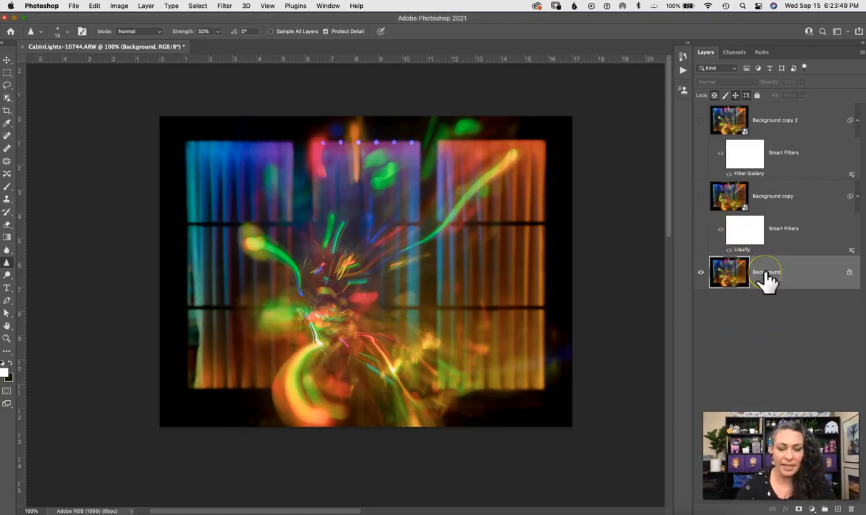
Step: Duplicate the Background layer and open the Motion Blur filter on the copy
key(super+j)
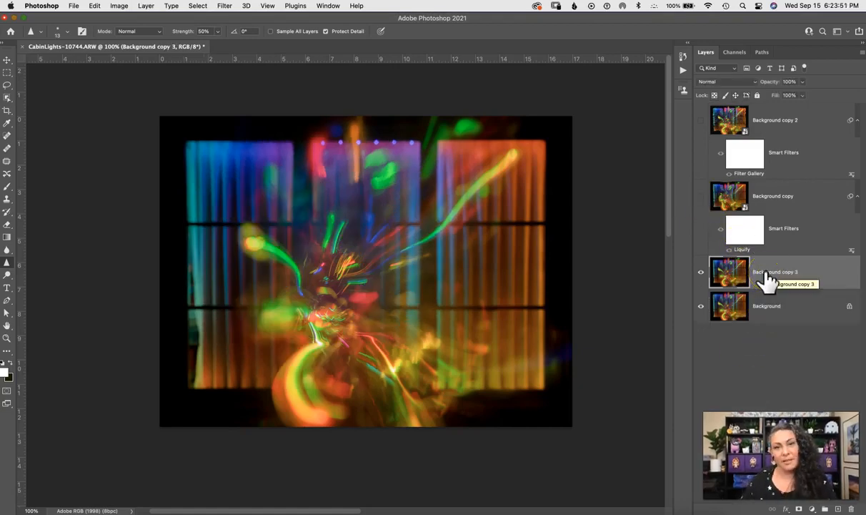
click(224, 6)
mouse_move(318, 122)
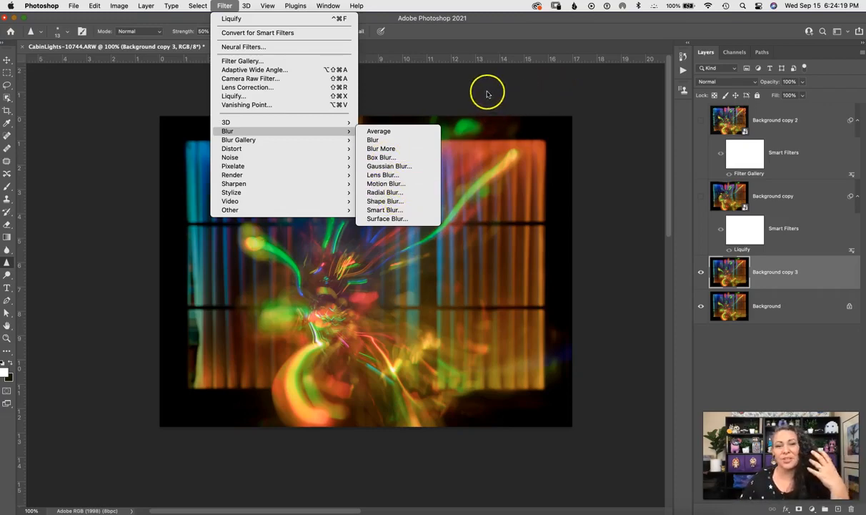
click(400, 185)
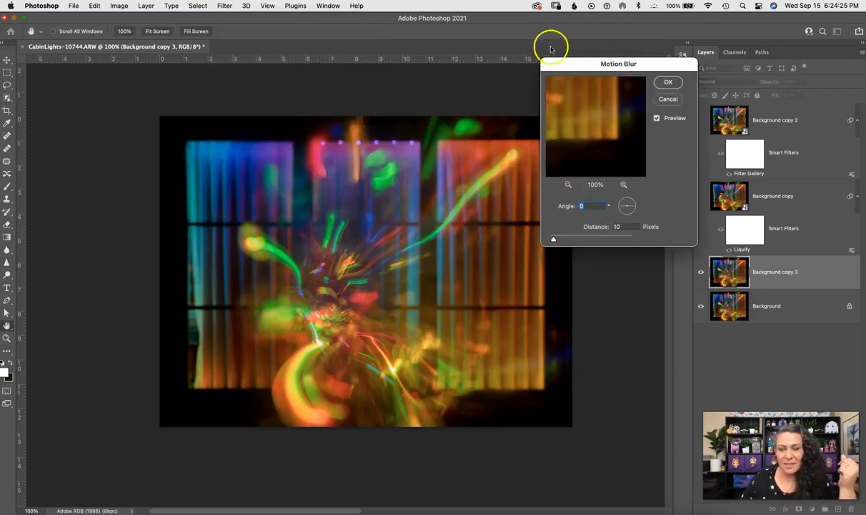
drag(619, 66, 596, 79)
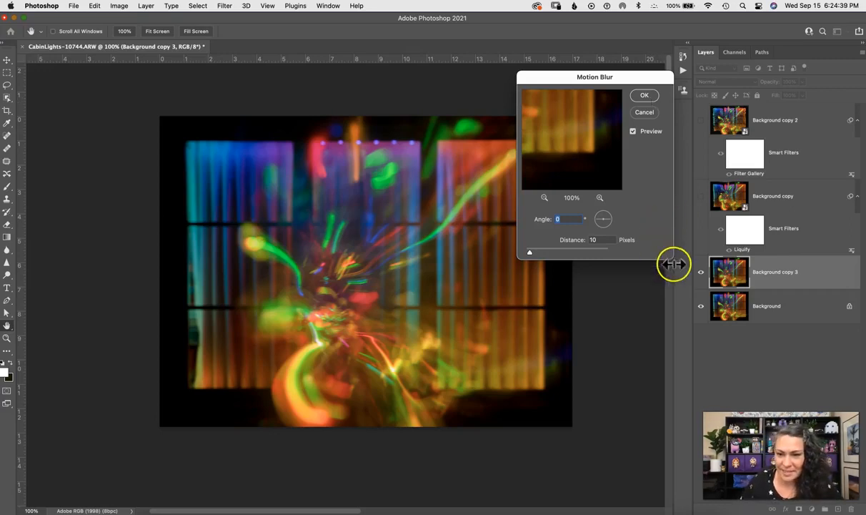
drag(612, 76, 596, 91)
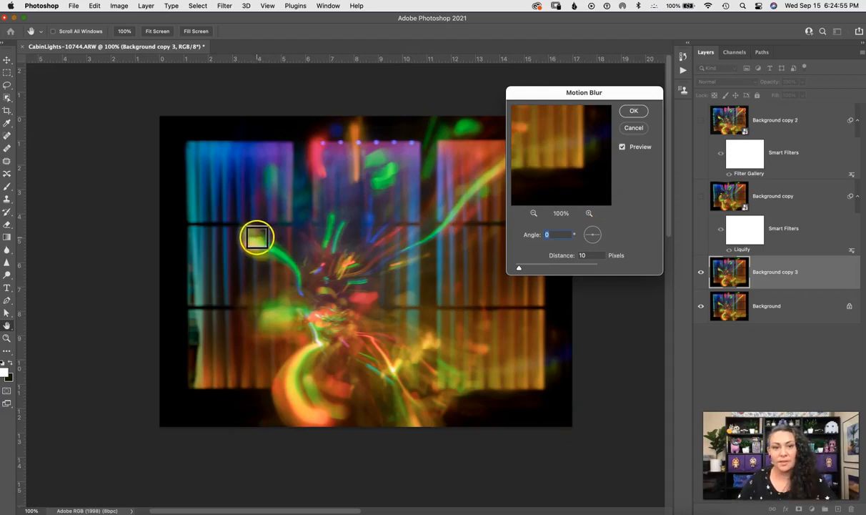
Step: Examine the yellow light at the start of the green streak in the filter preview at 300% magnification
click(258, 238)
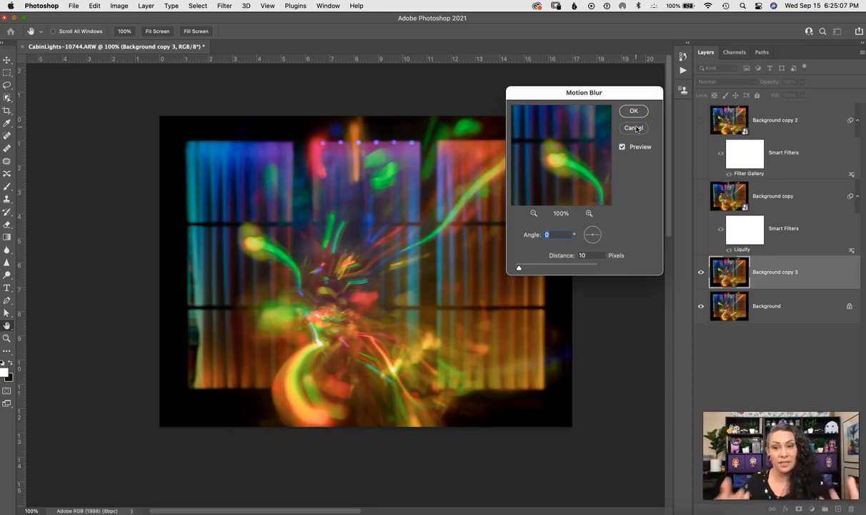
click(588, 215)
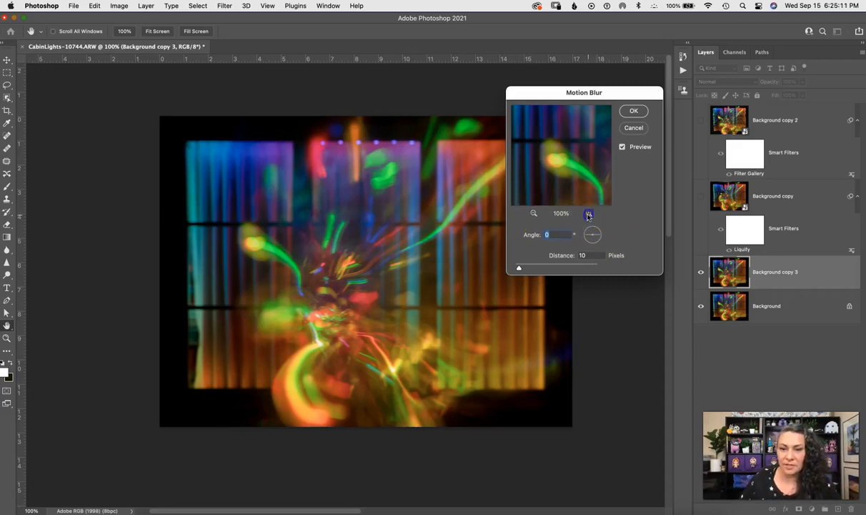
click(590, 216)
click(590, 216)
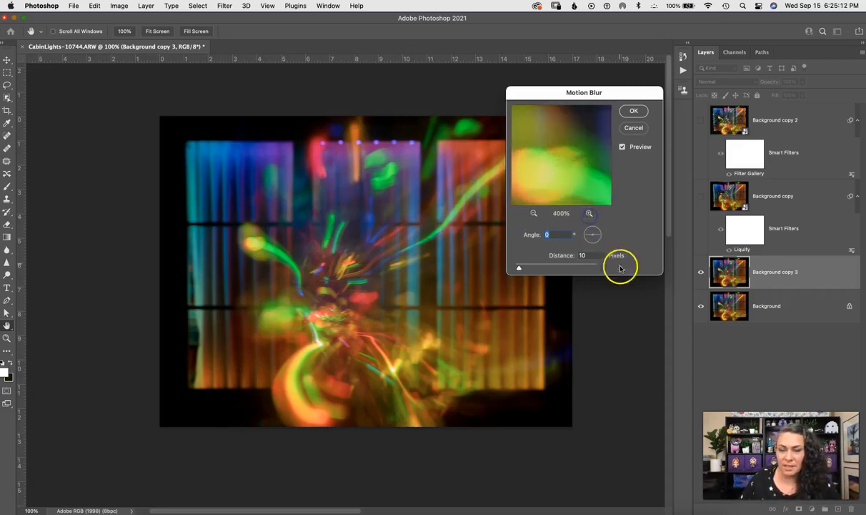
click(533, 214)
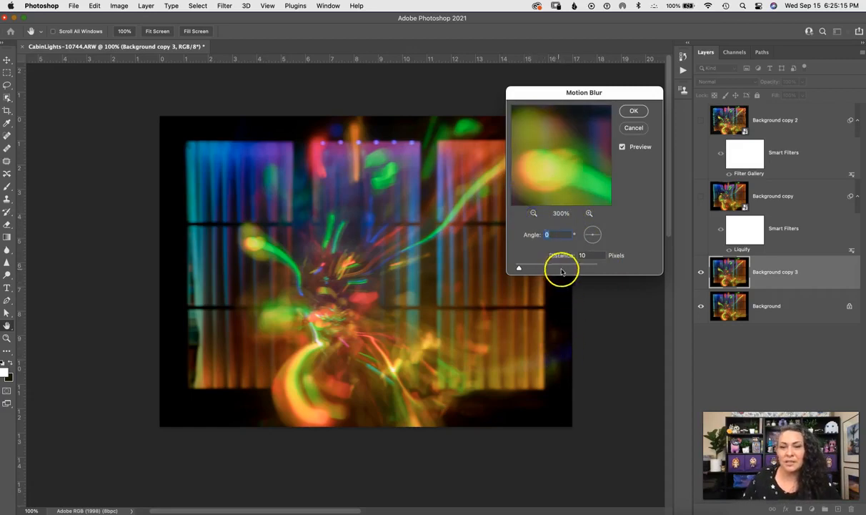
Step: Try a Motion Blur distance of 301 pixels, and reduce it to 133 pixels
drag(516, 266, 519, 269)
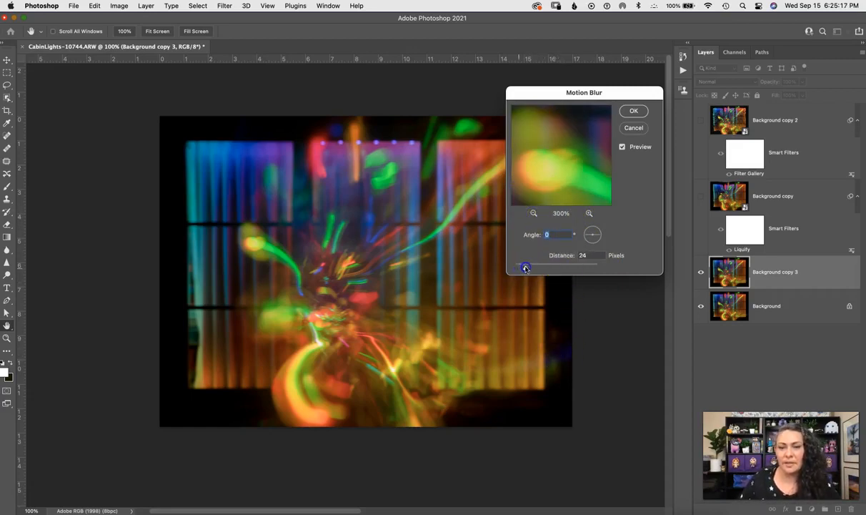
drag(571, 268, 571, 268)
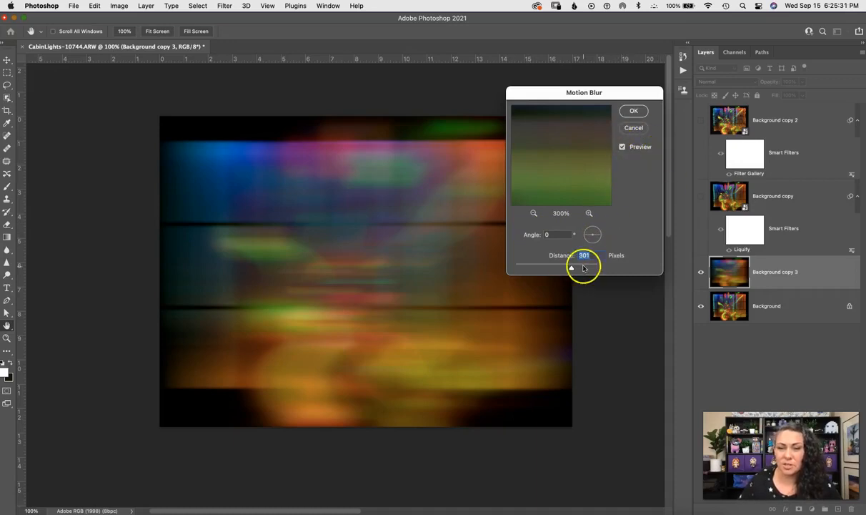
mouse_move(553, 271)
mouse_down()
mouse_move(543, 268)
mouse_move(551, 268)
mouse_up()
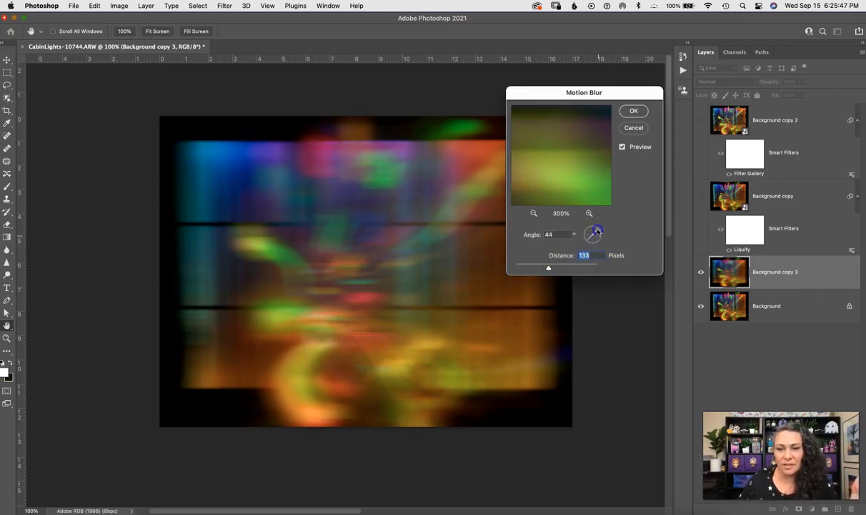
Step: Try the motion blur at angles of 52° and -50°, and cancel the filter
drag(596, 231, 602, 234)
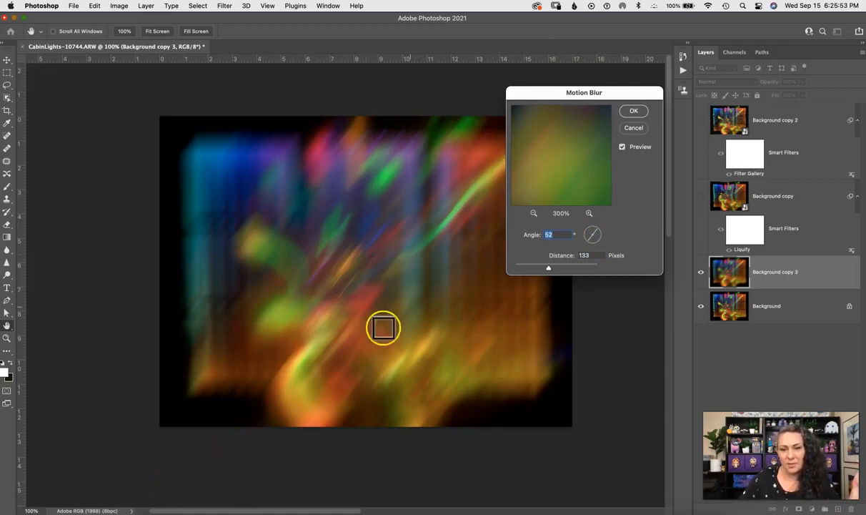
click(597, 233)
drag(603, 242, 606, 244)
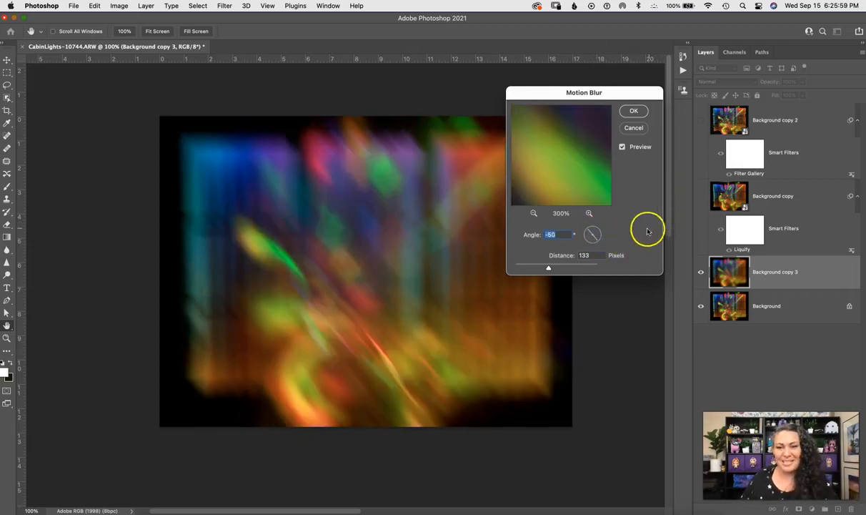
click(635, 128)
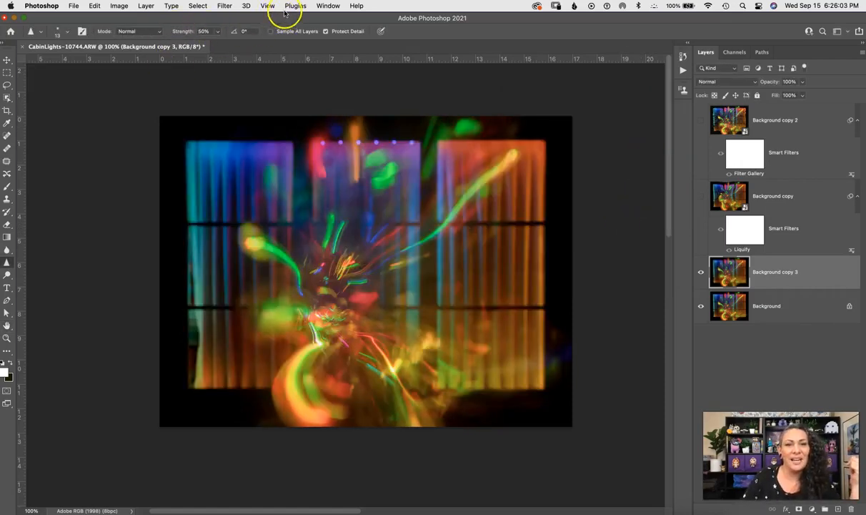
Step: Open the Blur Gallery with Field Blur on the duplicated layer and show the Field Blur settings
click(224, 5)
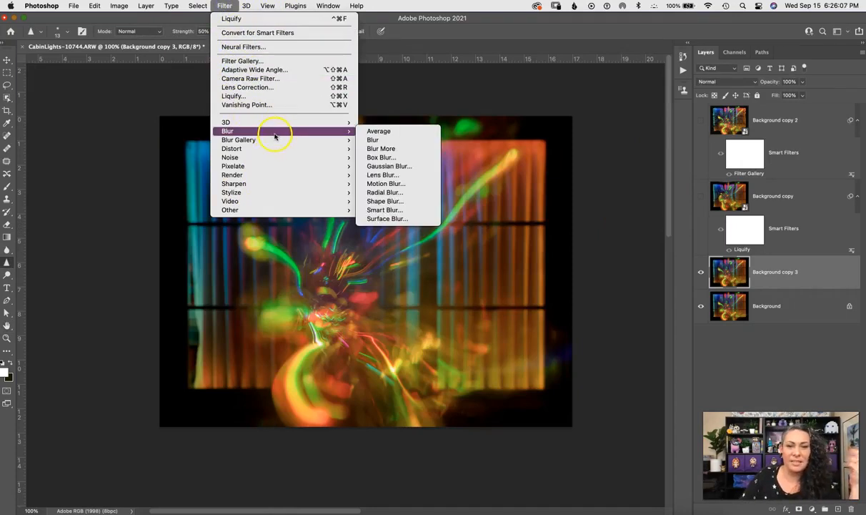
mouse_move(282, 141)
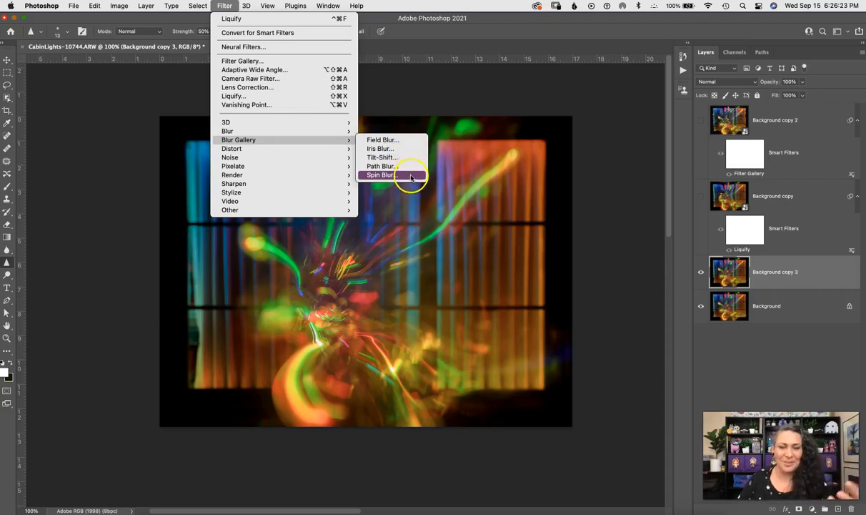
click(403, 143)
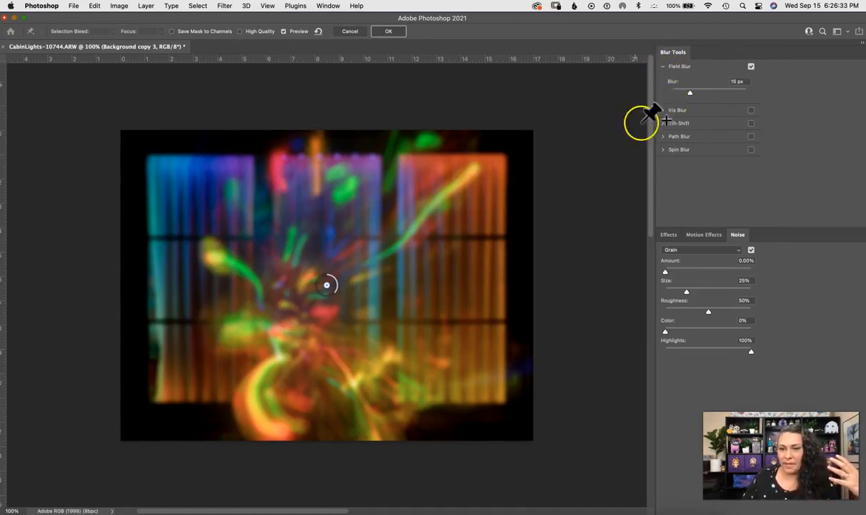
click(663, 67)
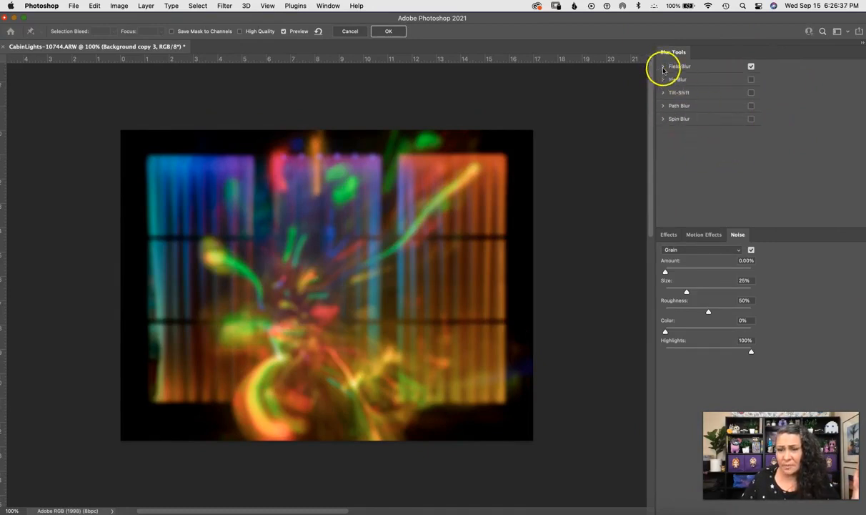
click(663, 67)
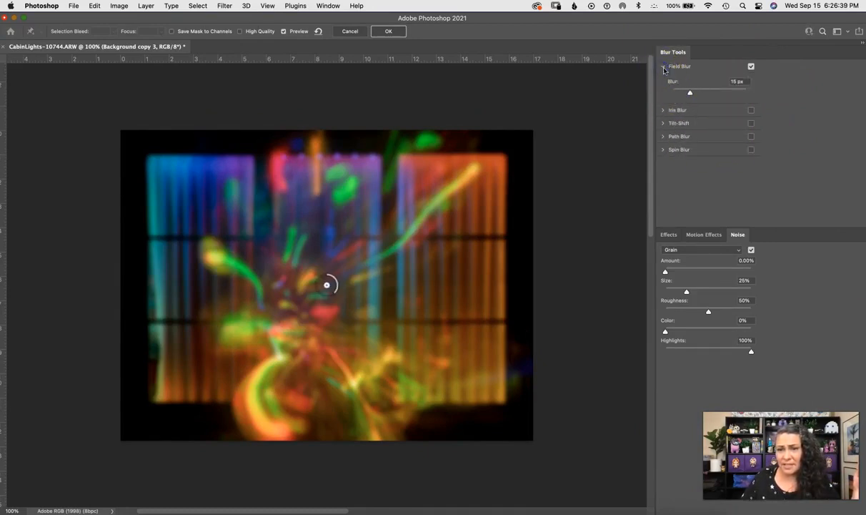
click(663, 68)
click(663, 67)
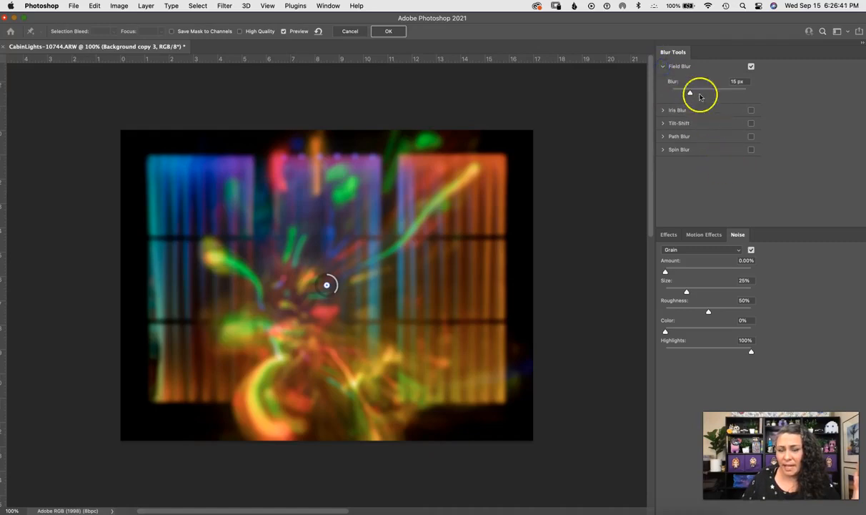
Step: Try a Field Blur of 110 px, reduce it to a very light blur, and disable Field Blur
mouse_move(704, 96)
mouse_down()
mouse_move(727, 98)
mouse_move(711, 100)
mouse_up()
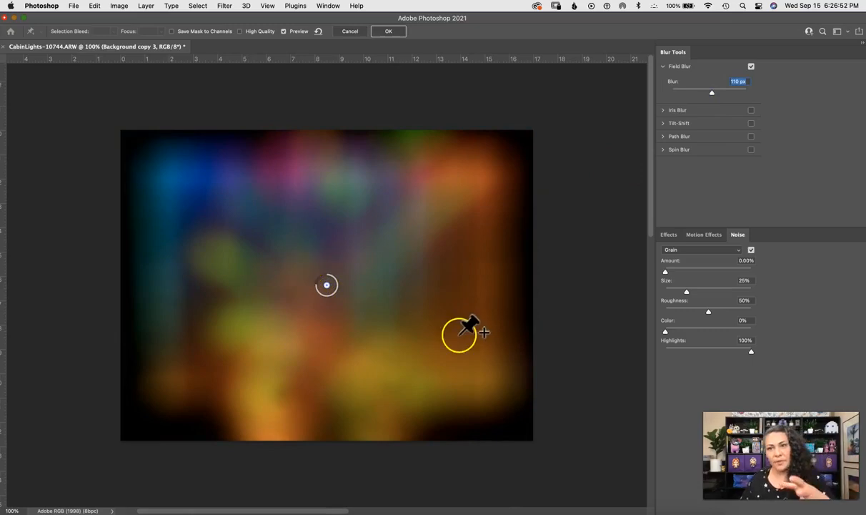
click(316, 287)
drag(316, 286, 340, 279)
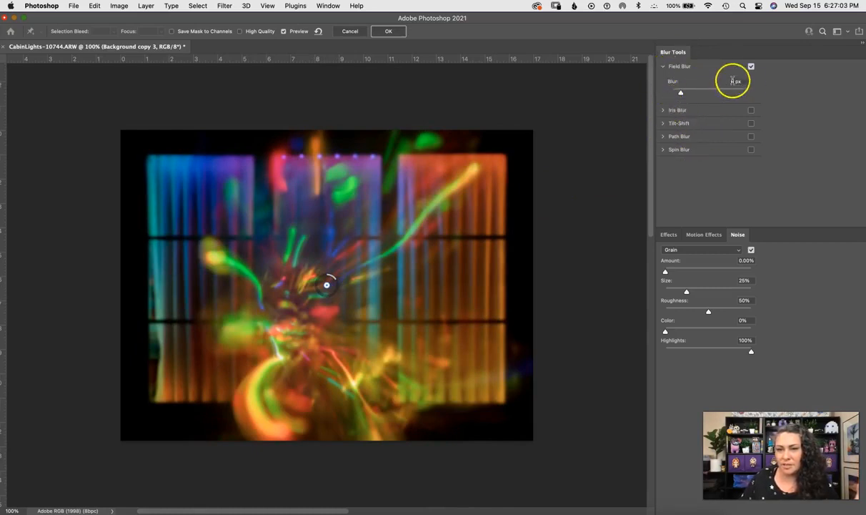
drag(678, 93, 676, 95)
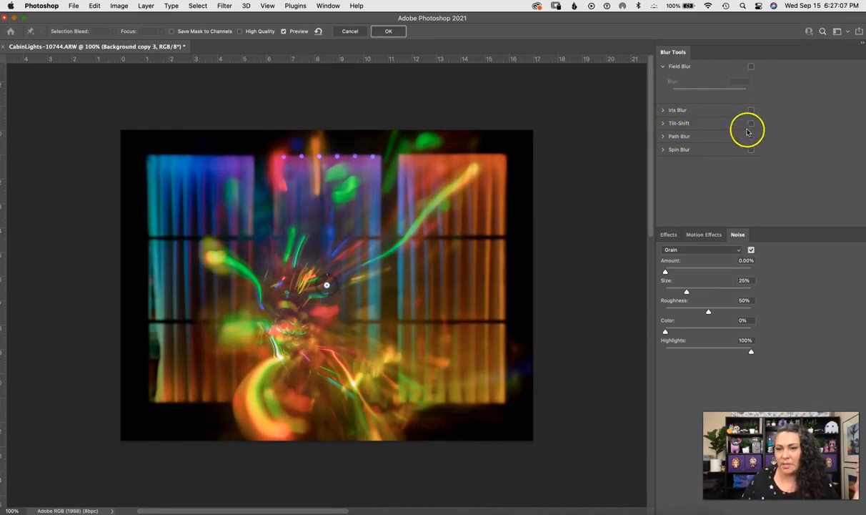
Step: Enable Tilt-Shift, tilt its lines slightly clockwise, and widen the sharp zone upward with the upper fade line near the window tops
click(663, 124)
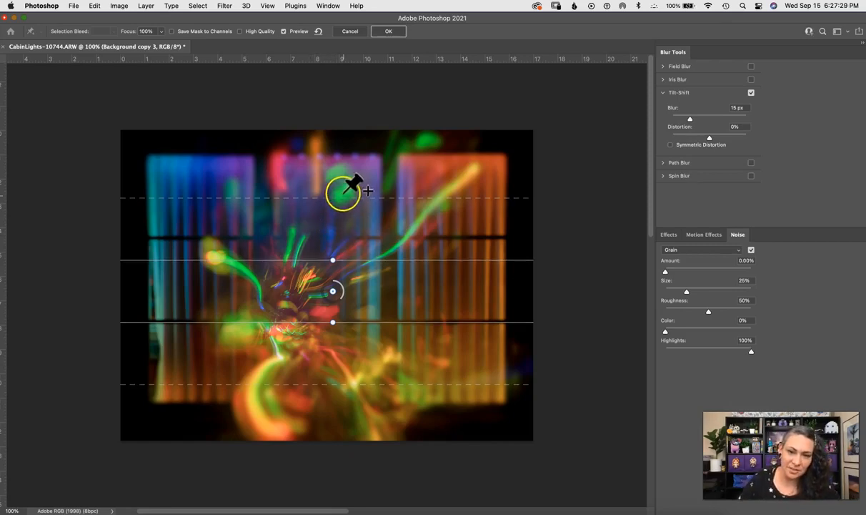
drag(337, 197, 337, 173)
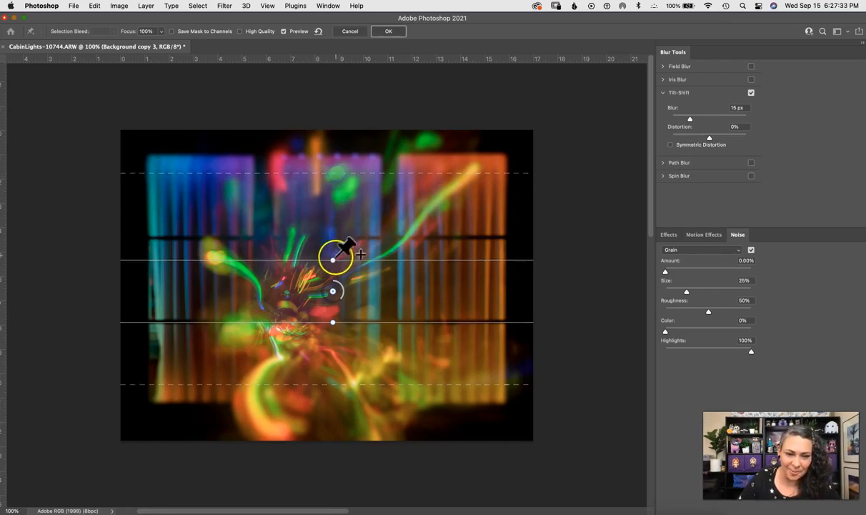
drag(334, 261, 336, 218)
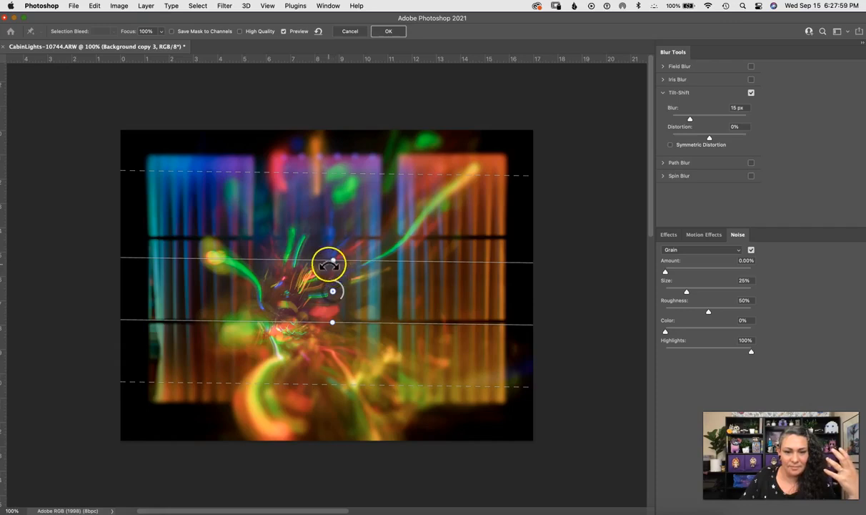
drag(333, 258, 341, 218)
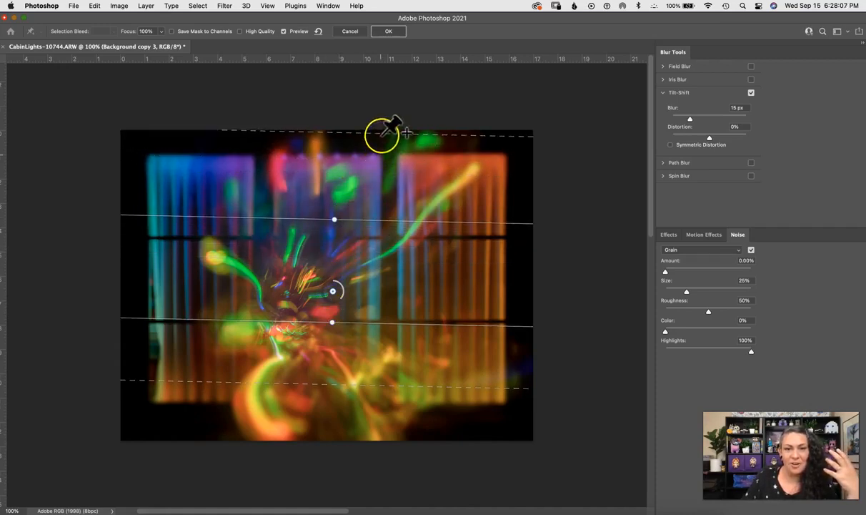
drag(387, 134, 387, 148)
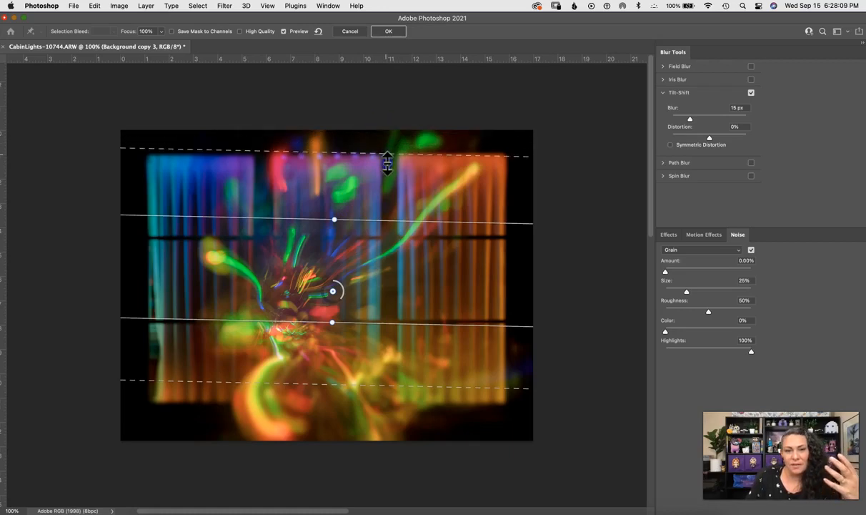
mouse_move(336, 218)
mouse_down()
mouse_move(338, 203)
mouse_move(340, 226)
mouse_move(346, 219)
mouse_up()
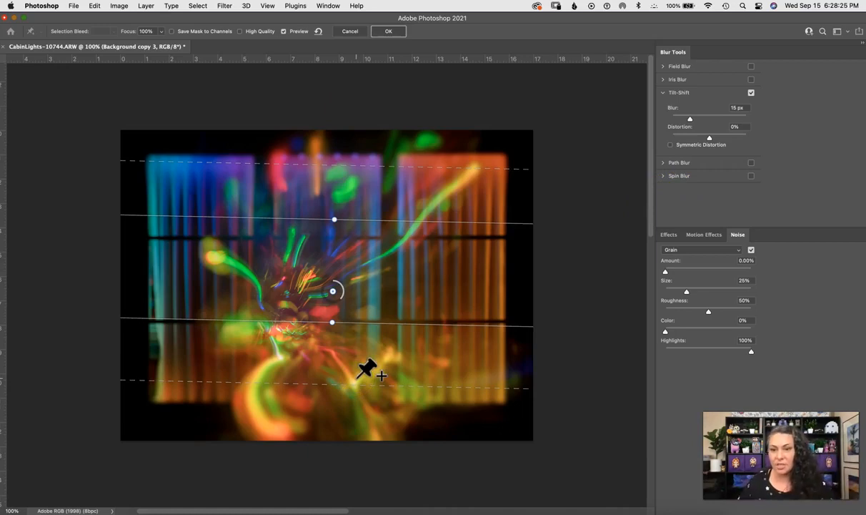
Step: Set the blur's Light Bokeh to 100%, Light Range to 136–255 and Bokeh Color to 83%
click(669, 234)
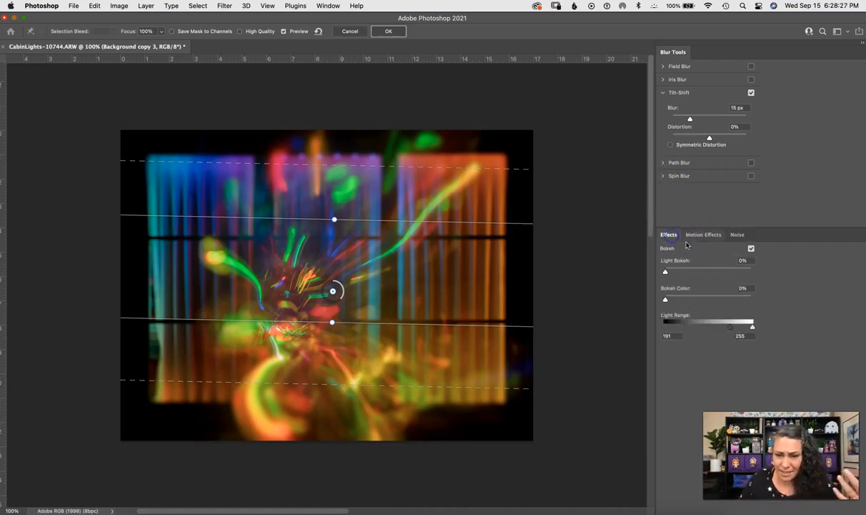
drag(664, 274, 753, 273)
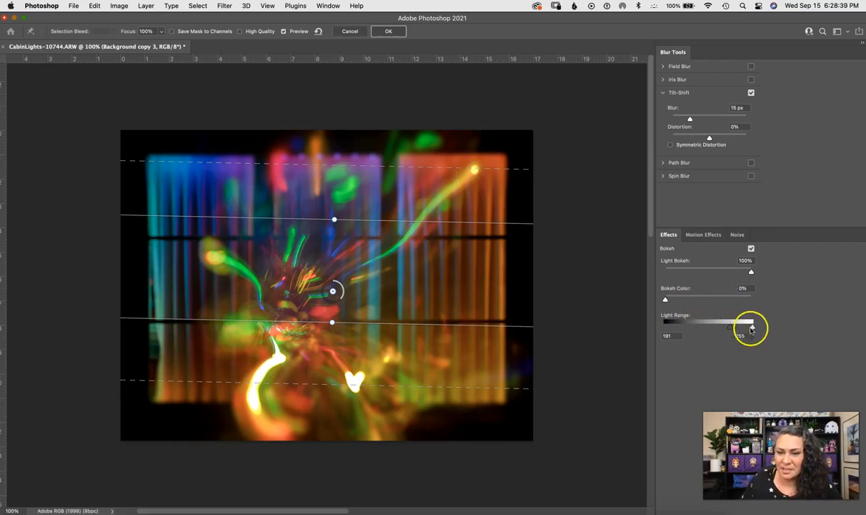
drag(729, 327, 762, 329)
drag(683, 330, 712, 331)
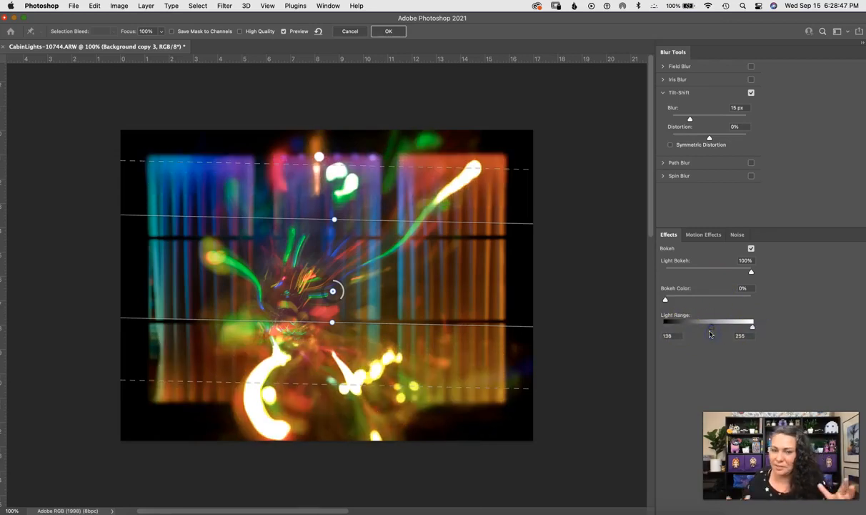
drag(665, 300, 737, 307)
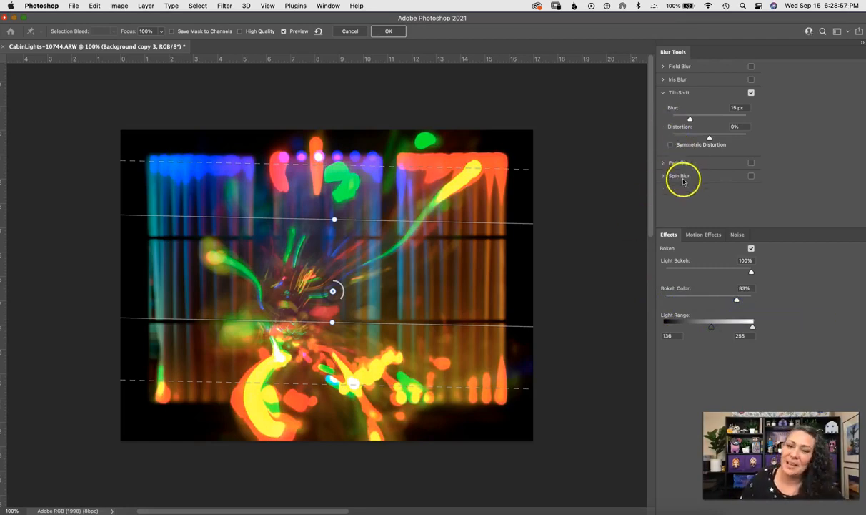
Step: Add Path Blur and Spin Blur, and move the spin ring down and left over the centre of the light burst
click(664, 164)
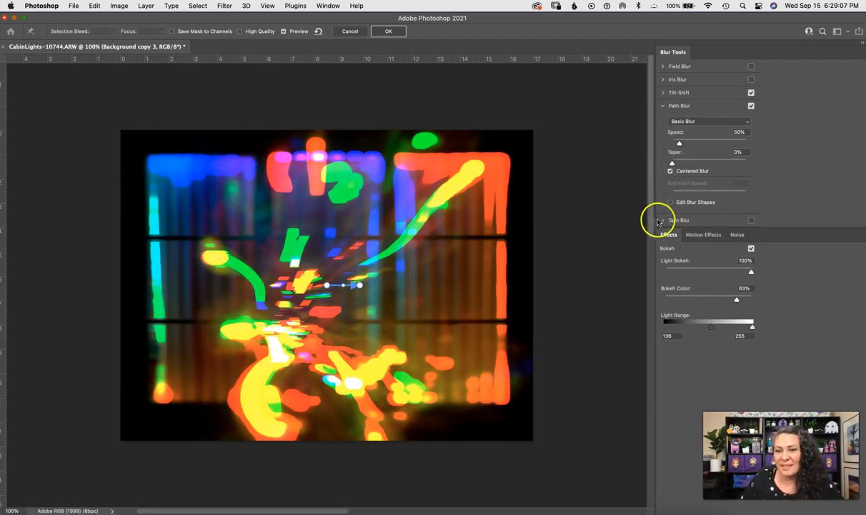
click(665, 220)
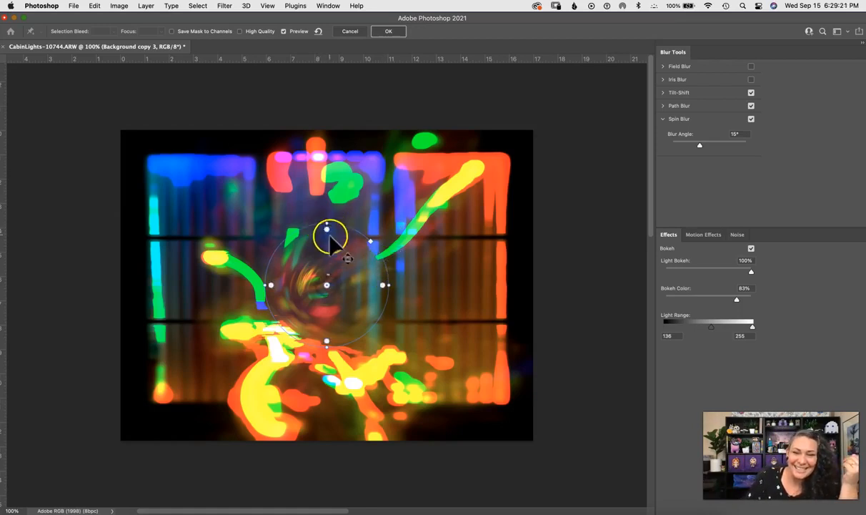
drag(364, 286, 324, 319)
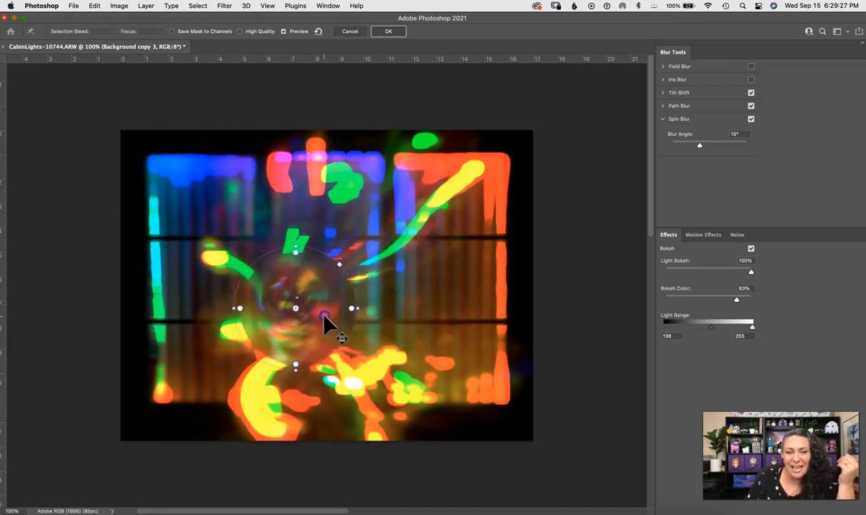